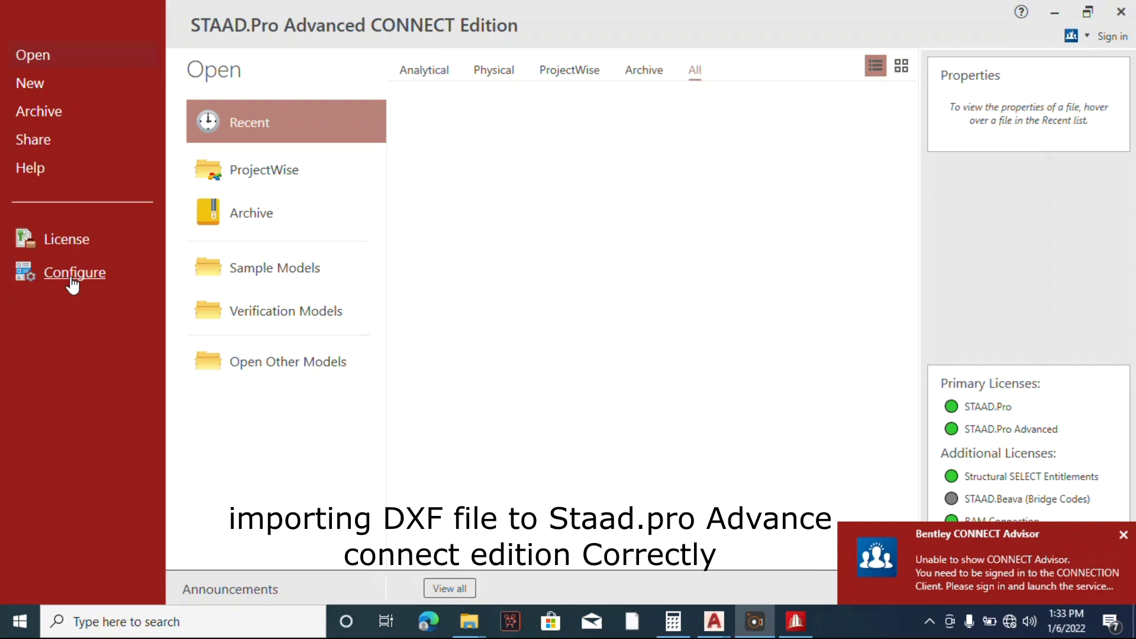
# Open Application Configuration and show its Options page with additional and startup options
pyautogui.click(75, 275)
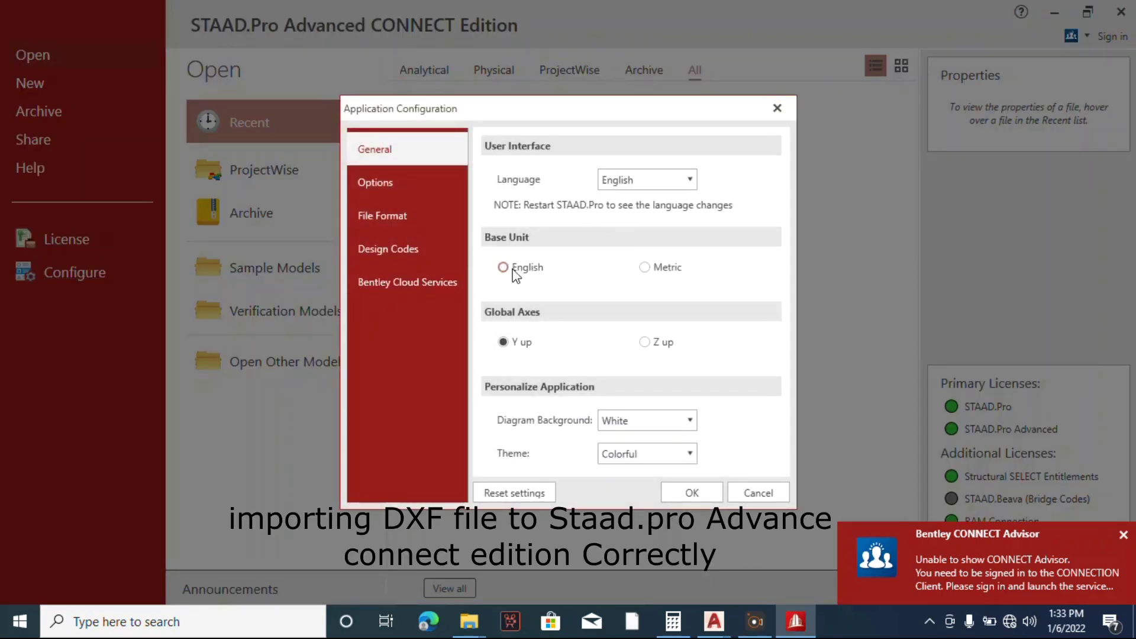
pyautogui.click(755, 491)
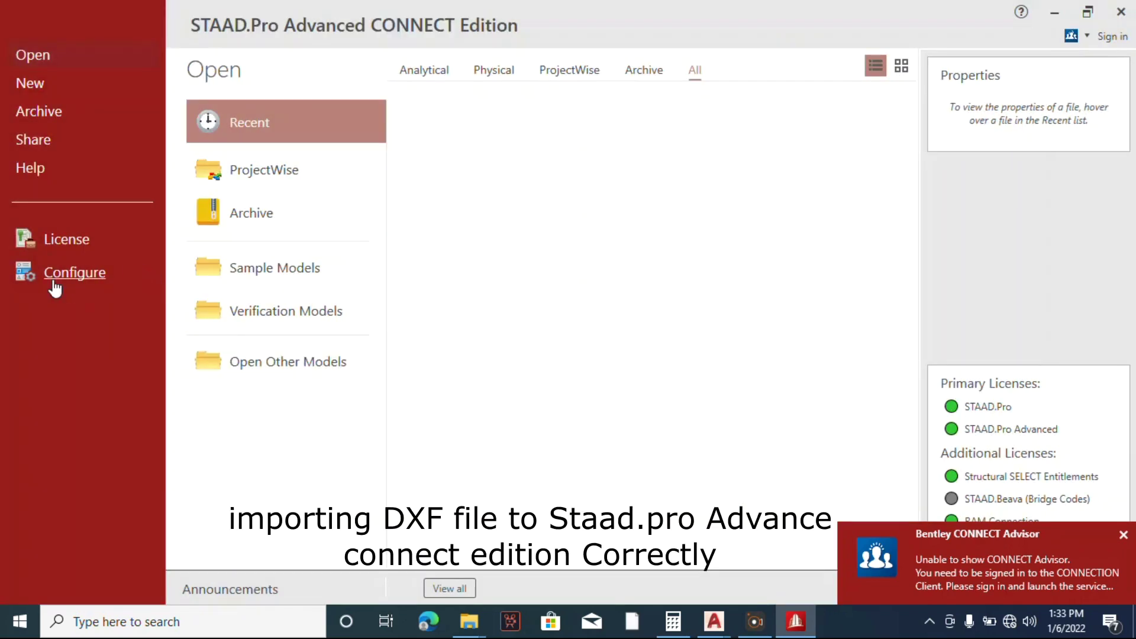
pyautogui.click(56, 283)
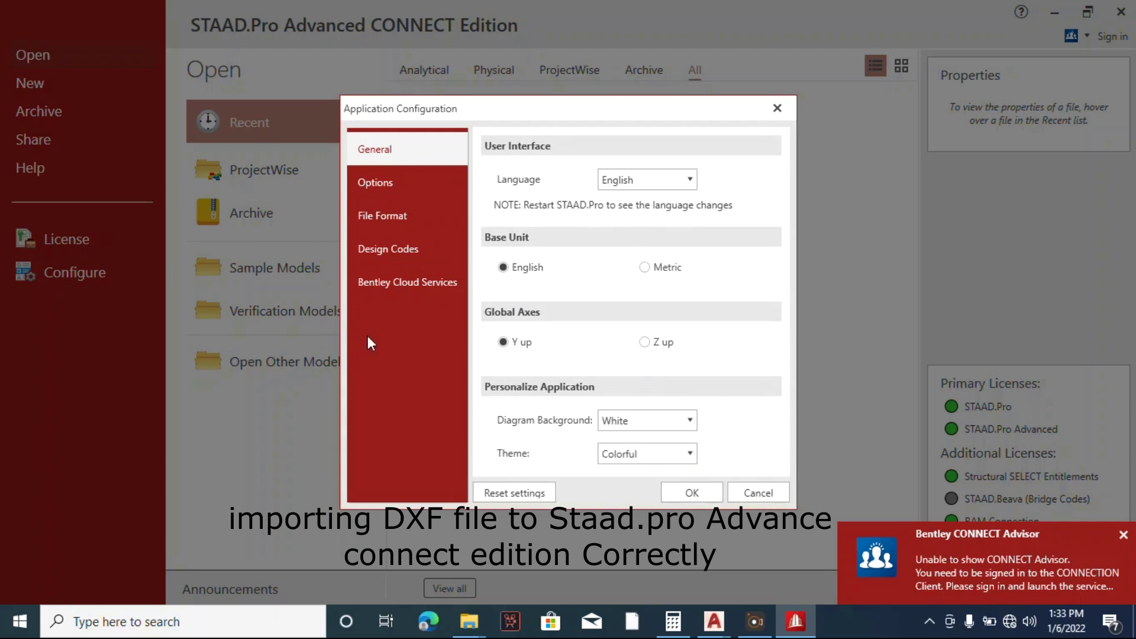
pyautogui.click(379, 185)
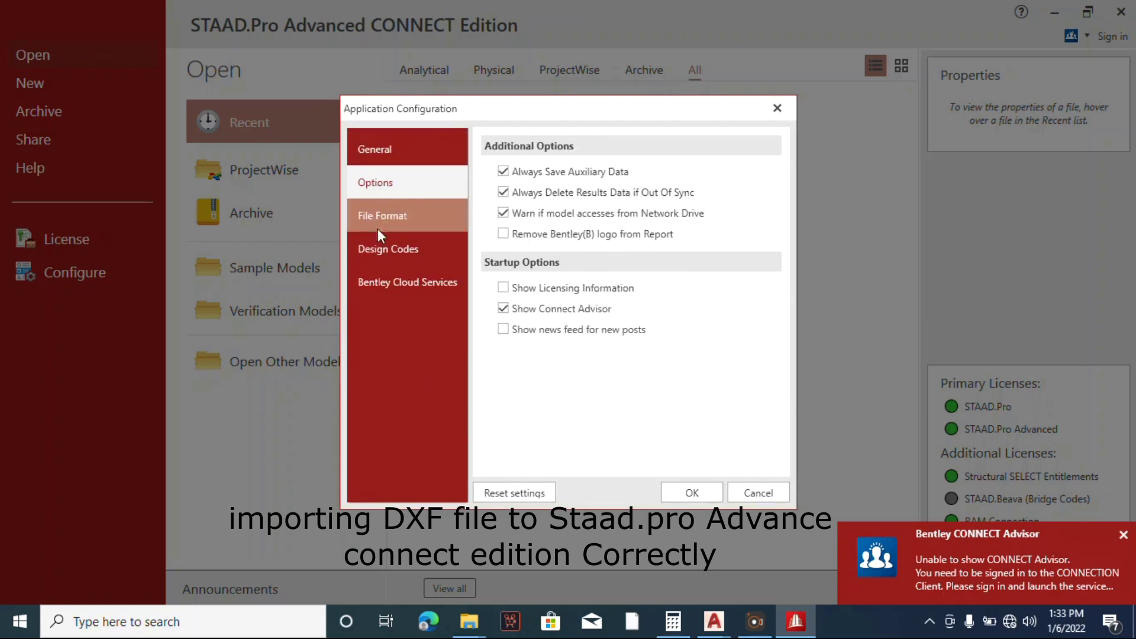
# On the Design Codes page, set the default steel design code to BS5950 2000
pyautogui.click(385, 249)
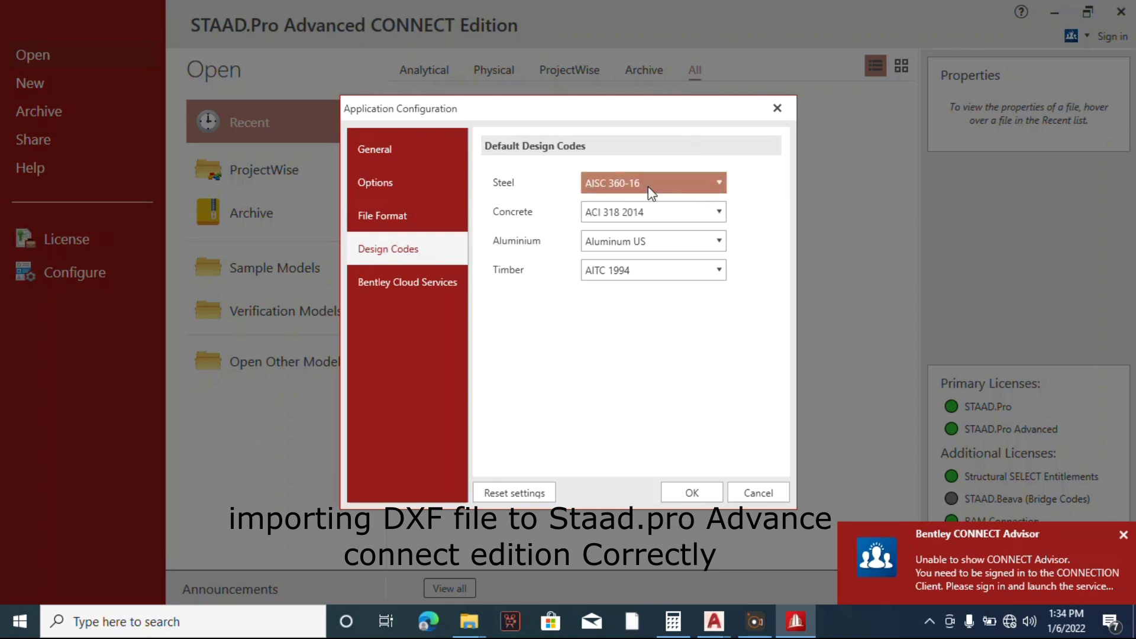
pyautogui.click(718, 186)
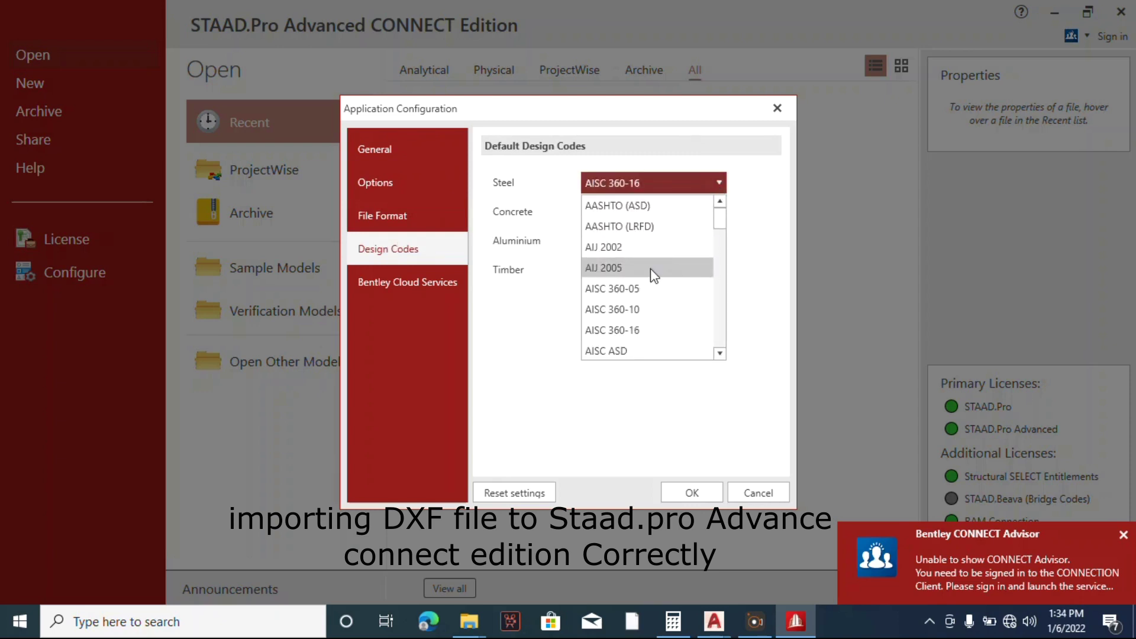
pyautogui.scroll(-2, 651, 278)
pyautogui.scroll(-1, 651, 286)
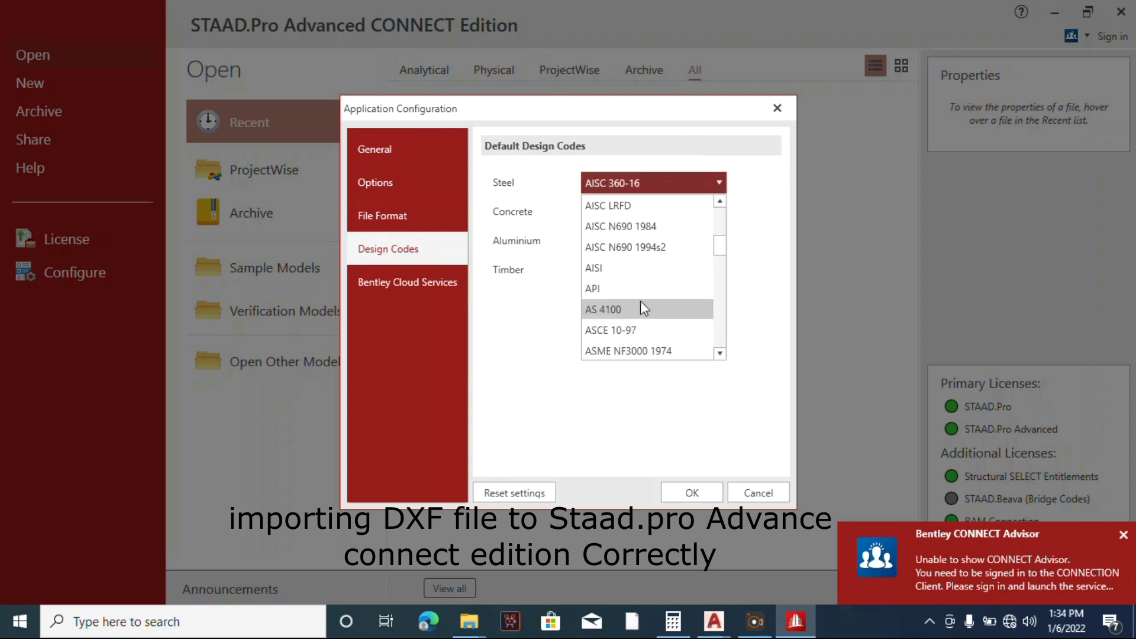
pyautogui.scroll(-1, 640, 300)
pyautogui.scroll(-3, 642, 331)
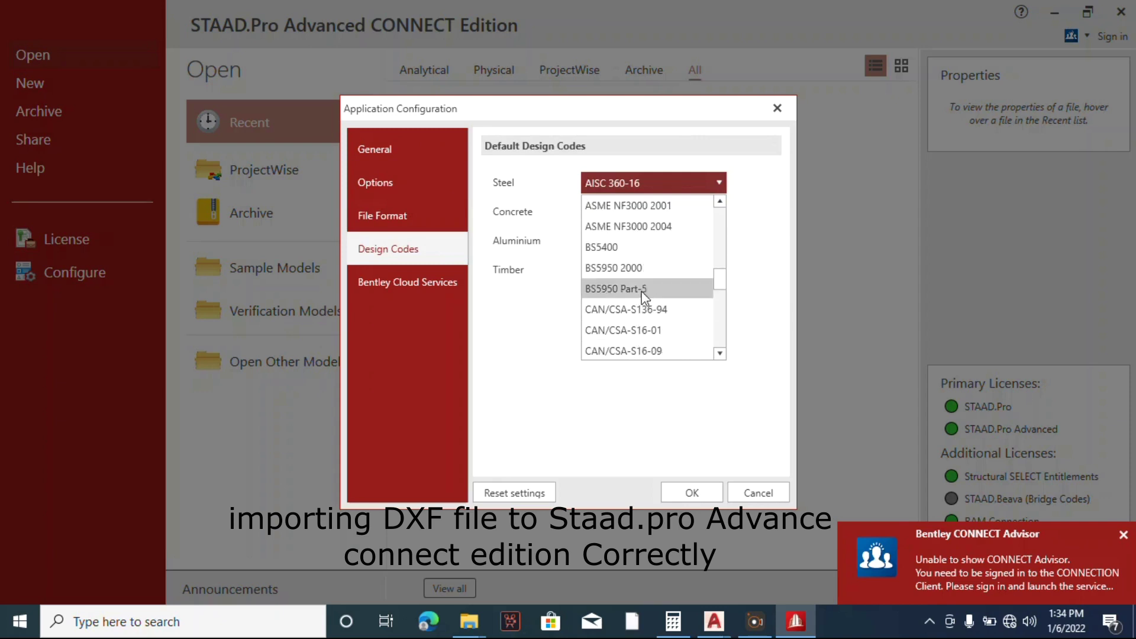
pyautogui.click(644, 268)
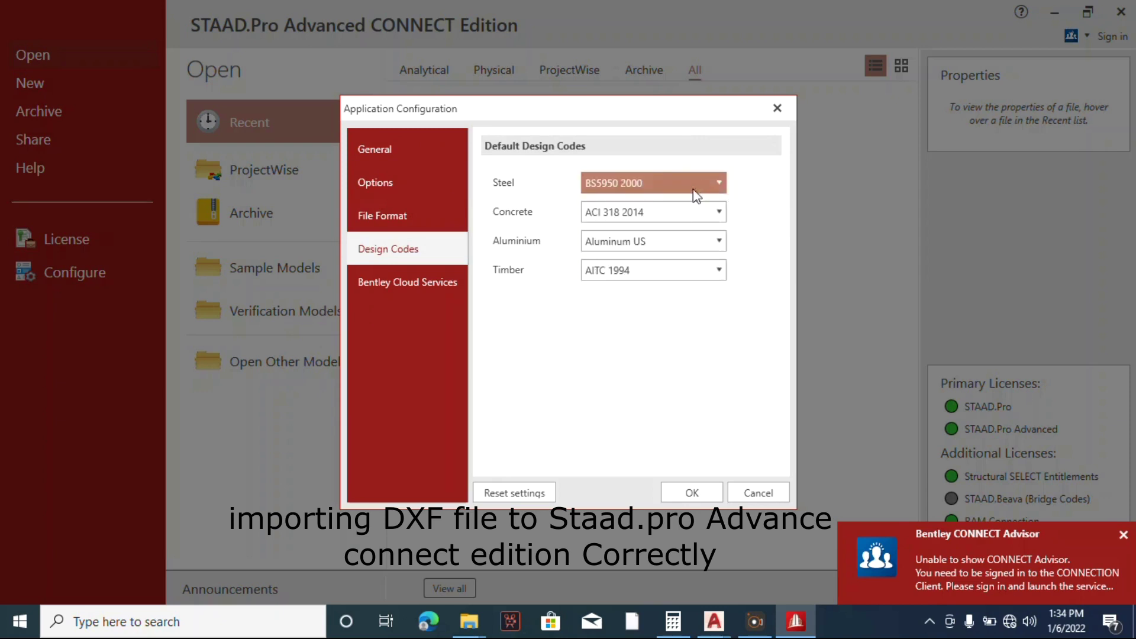
# Set the default concrete design code to BS 8007
pyautogui.click(719, 214)
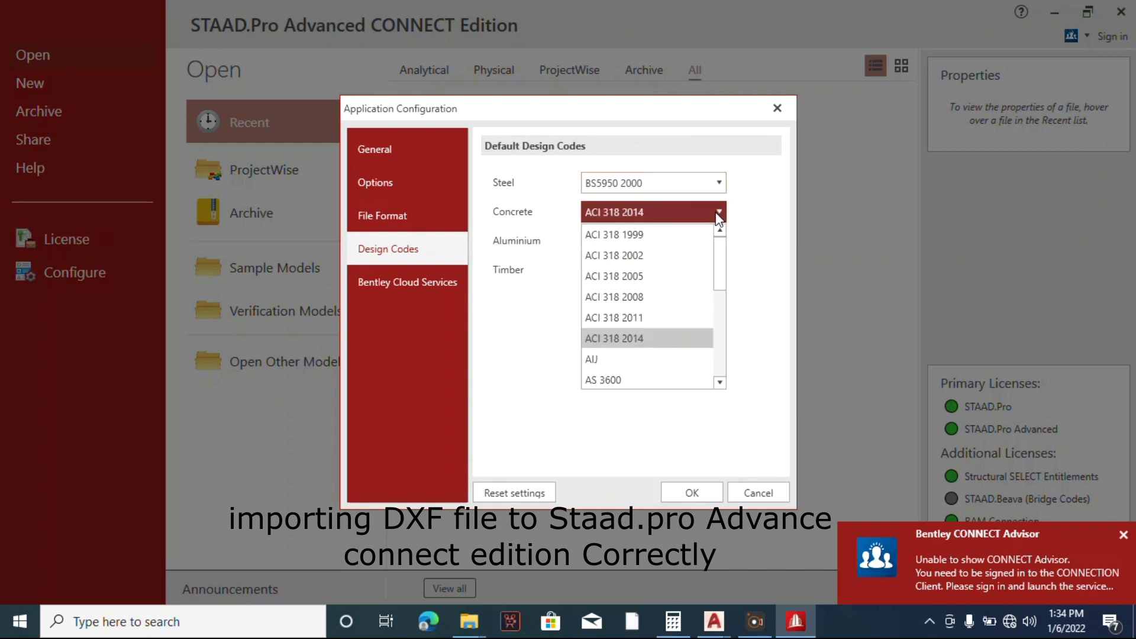
pyautogui.scroll(-6, 643, 334)
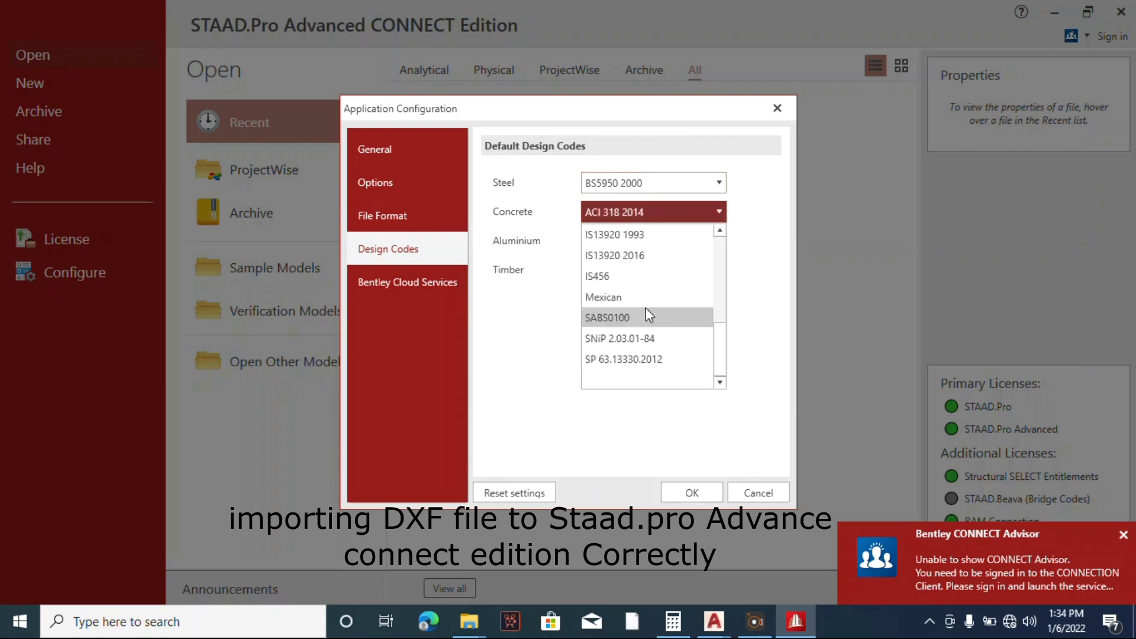
pyautogui.scroll(5, 645, 296)
pyautogui.scroll(-1, 648, 289)
pyautogui.scroll(1, 648, 284)
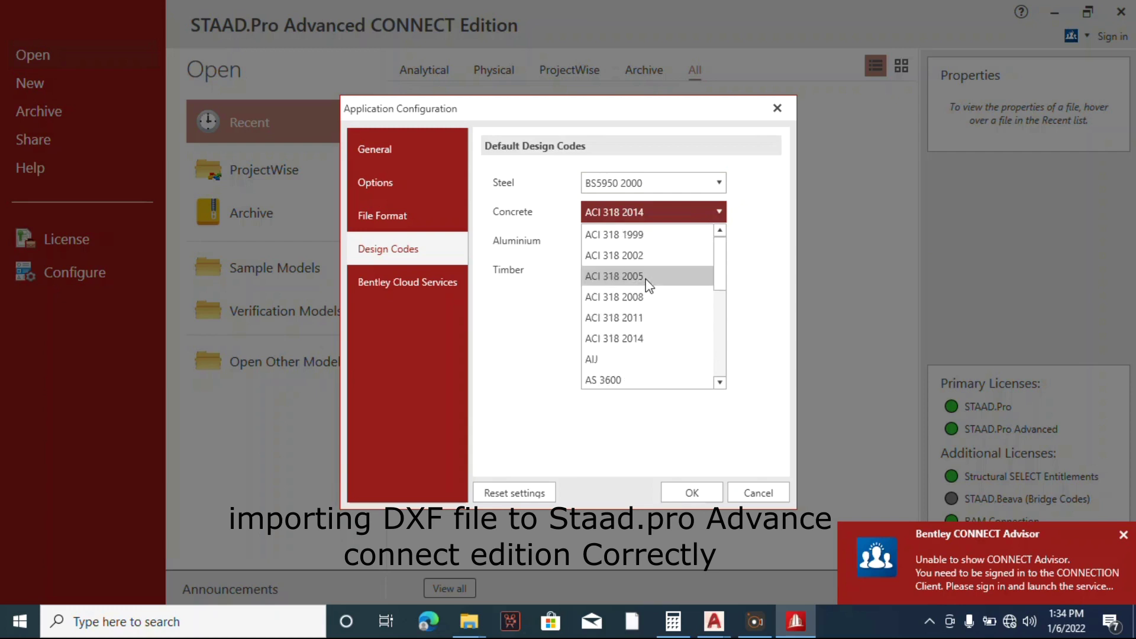
pyautogui.scroll(-2, 649, 260)
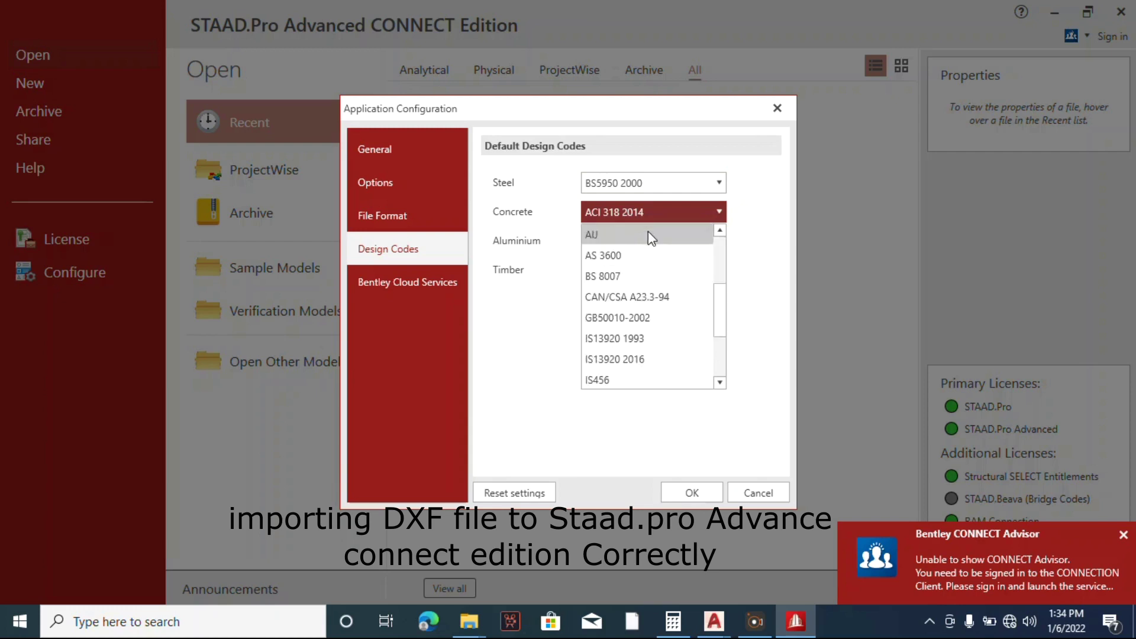
pyautogui.click(629, 277)
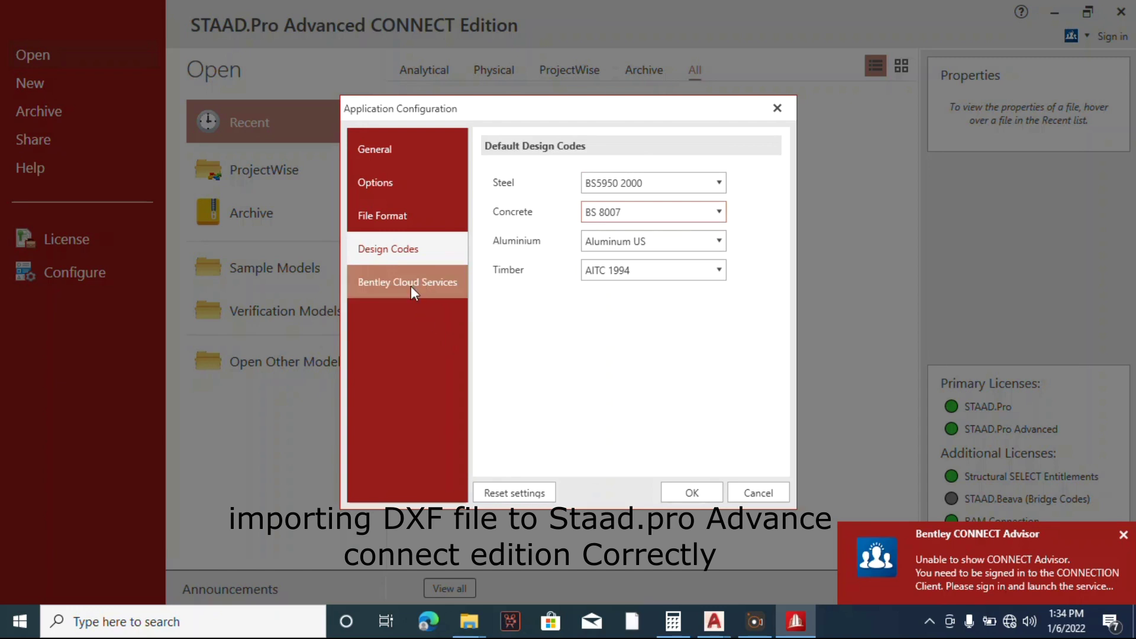
# Review the File Format, Design Codes and Options pages, choose English base unit, and accept
pyautogui.click(404, 218)
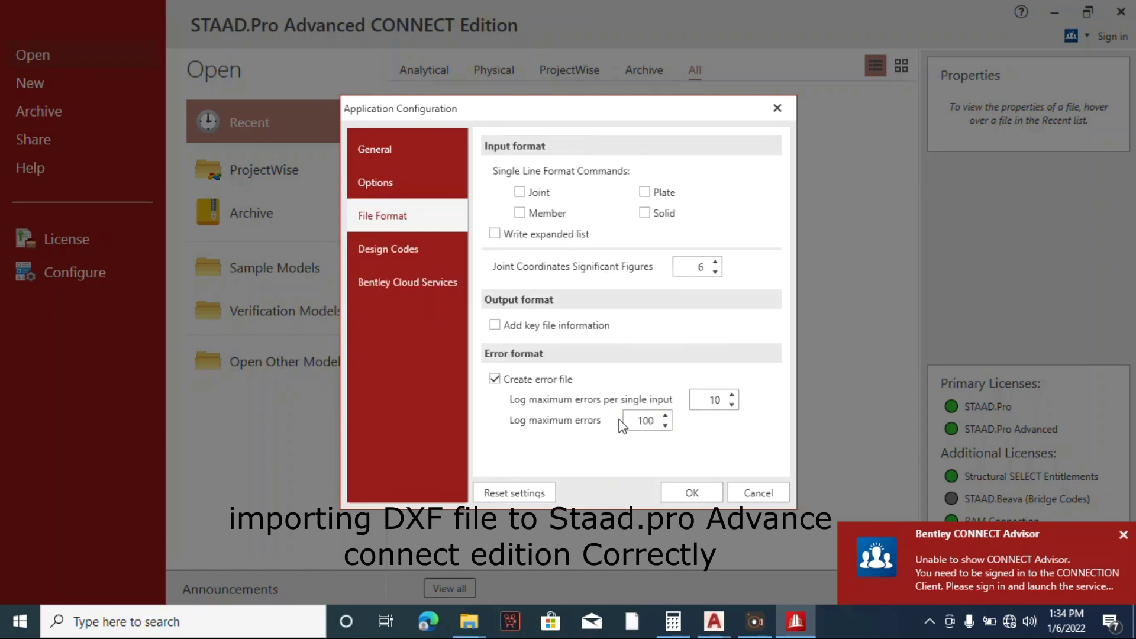
pyautogui.click(415, 251)
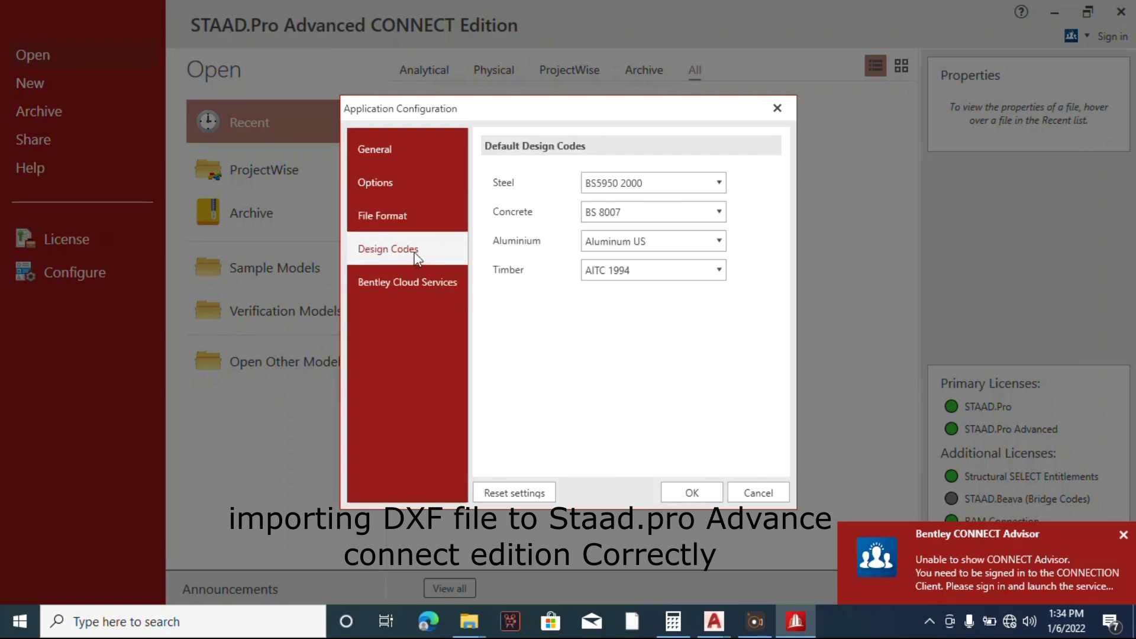
pyautogui.click(402, 182)
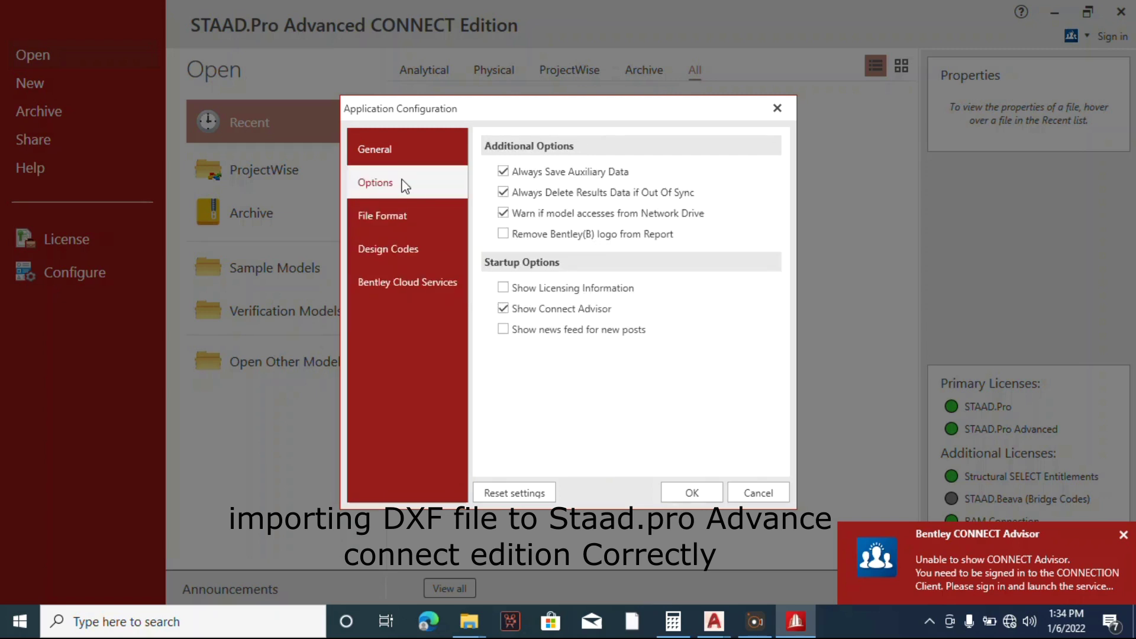
pyautogui.click(396, 154)
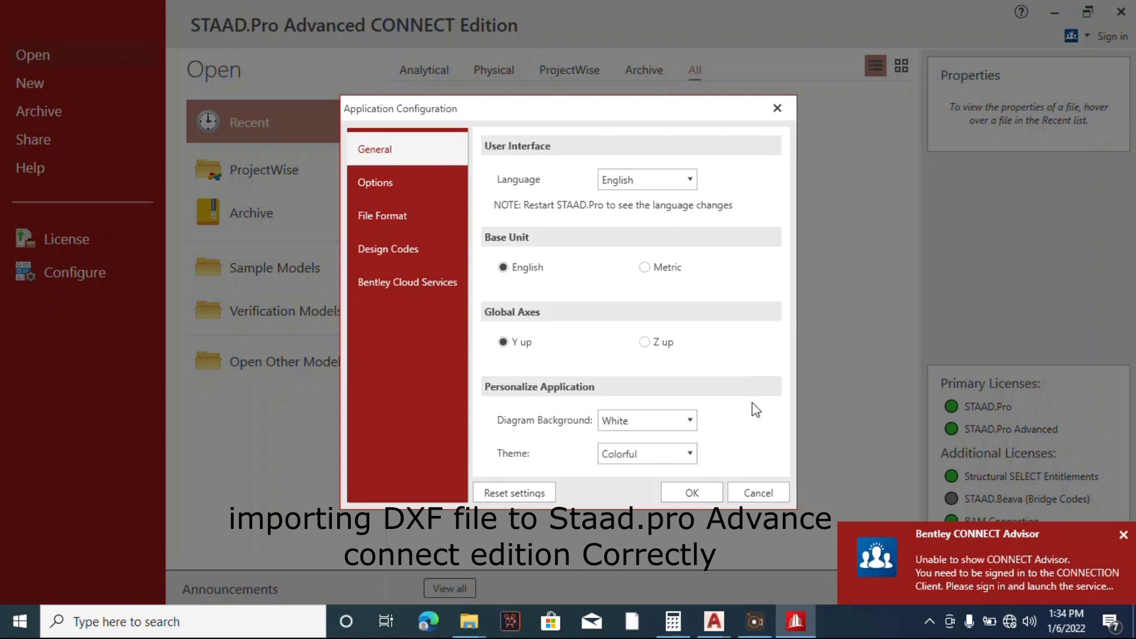
pyautogui.click(544, 271)
pyautogui.click(693, 493)
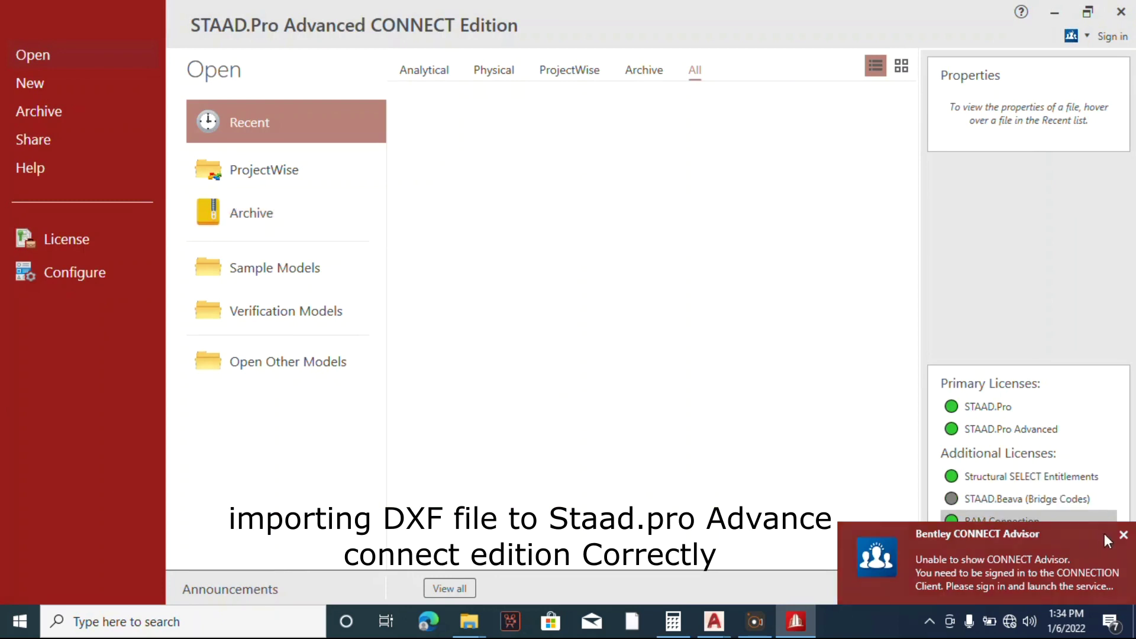
# Dismiss the CONNECT Advisor, start a new metric Analytical model Structure1, and browse for its location
pyautogui.click(1123, 535)
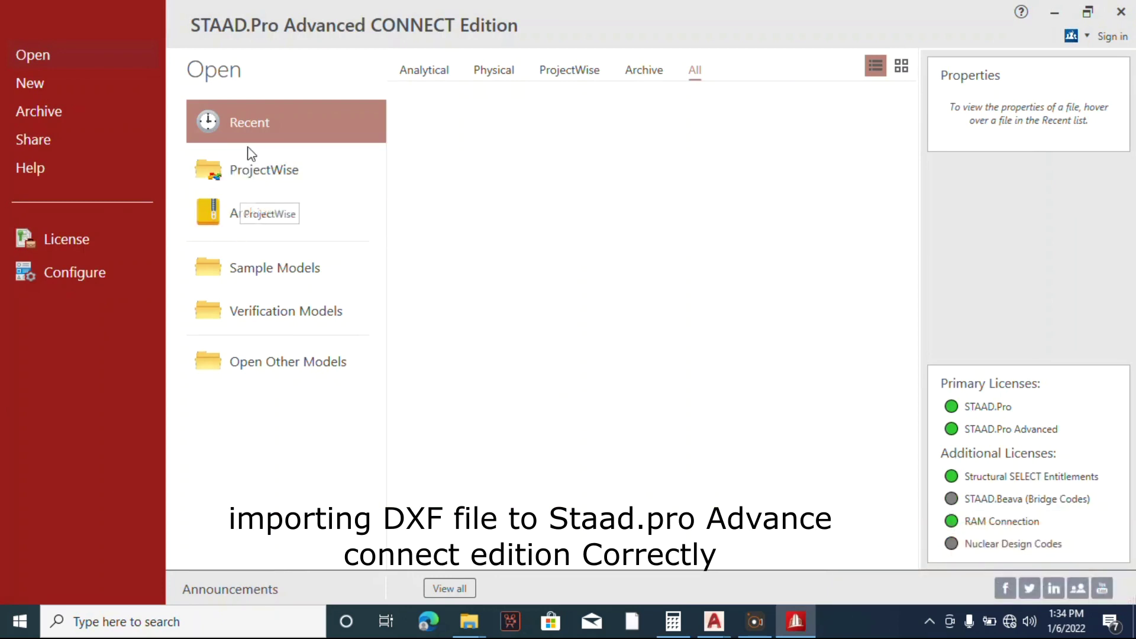
pyautogui.click(30, 87)
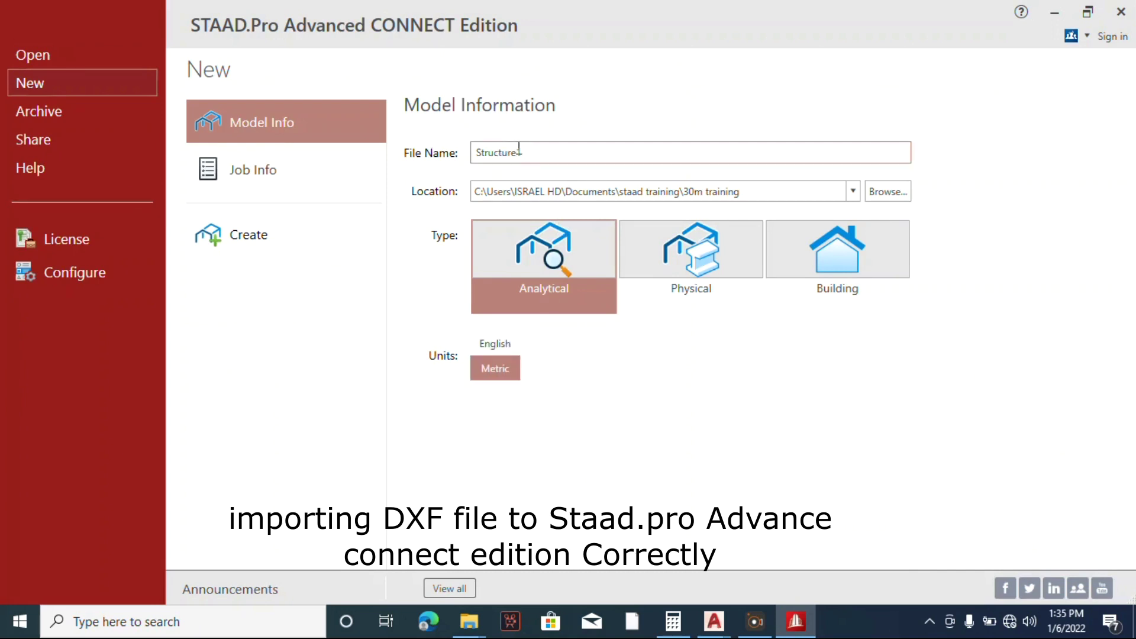
pyautogui.moveTo(531, 152); pyautogui.dragTo(395, 155)
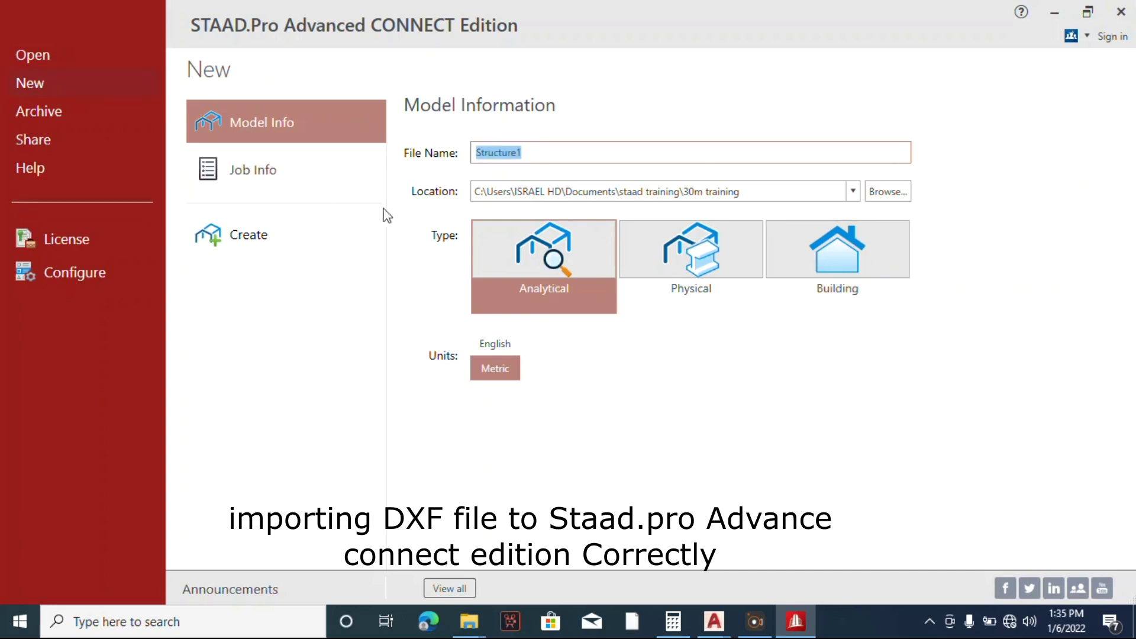
pyautogui.click(889, 191)
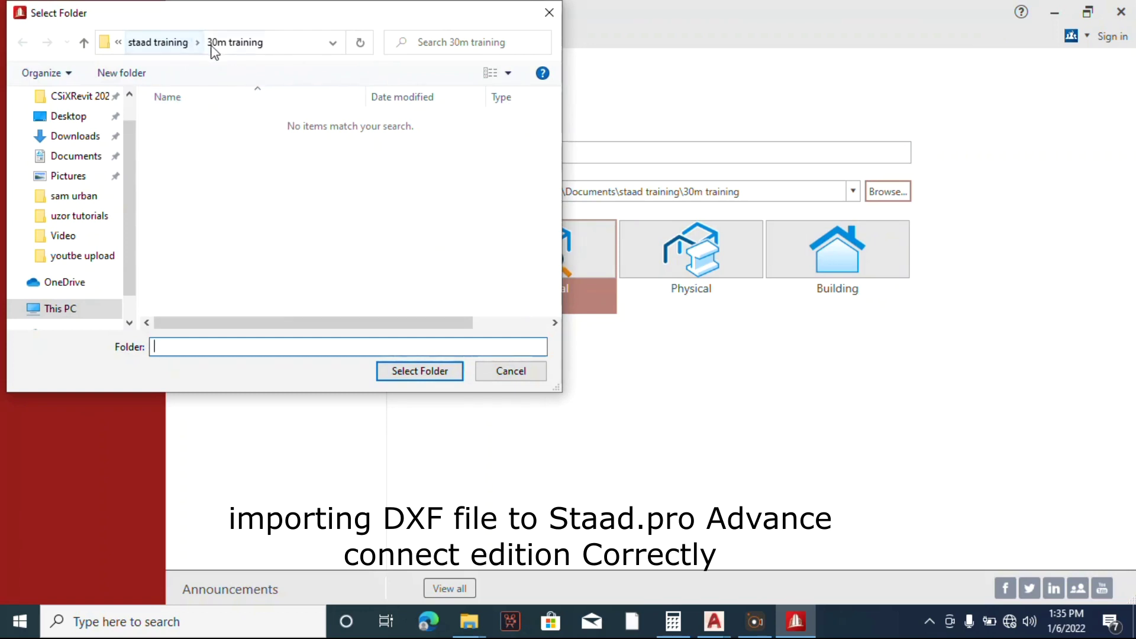
# Pick the 30m training folder as the location and create the Structure1 model
pyautogui.click(156, 43)
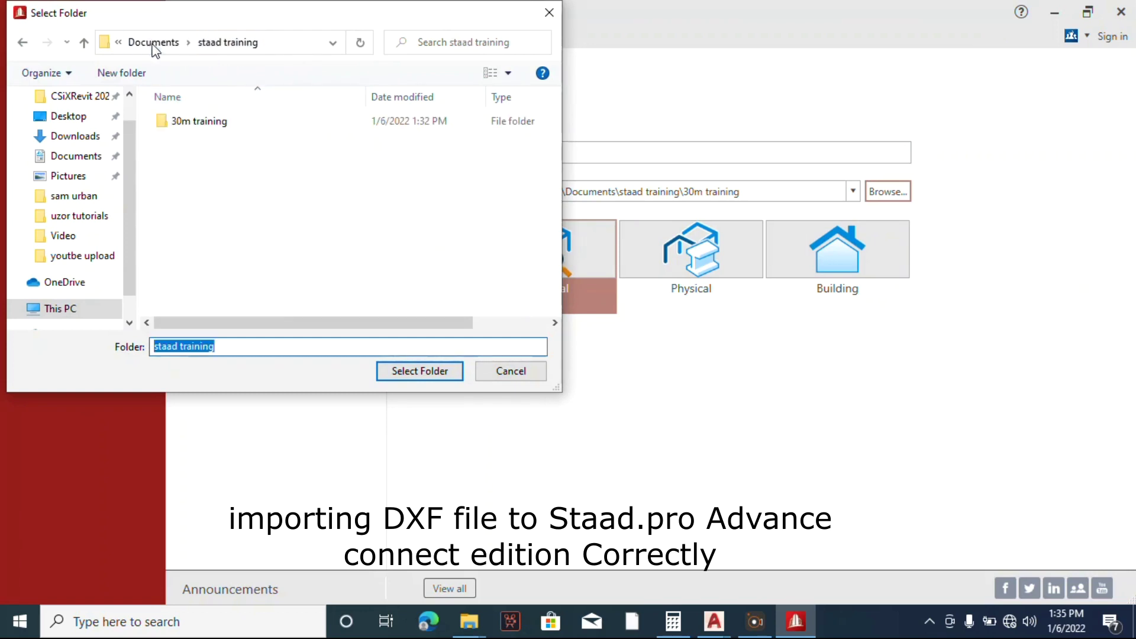
pyautogui.click(195, 123)
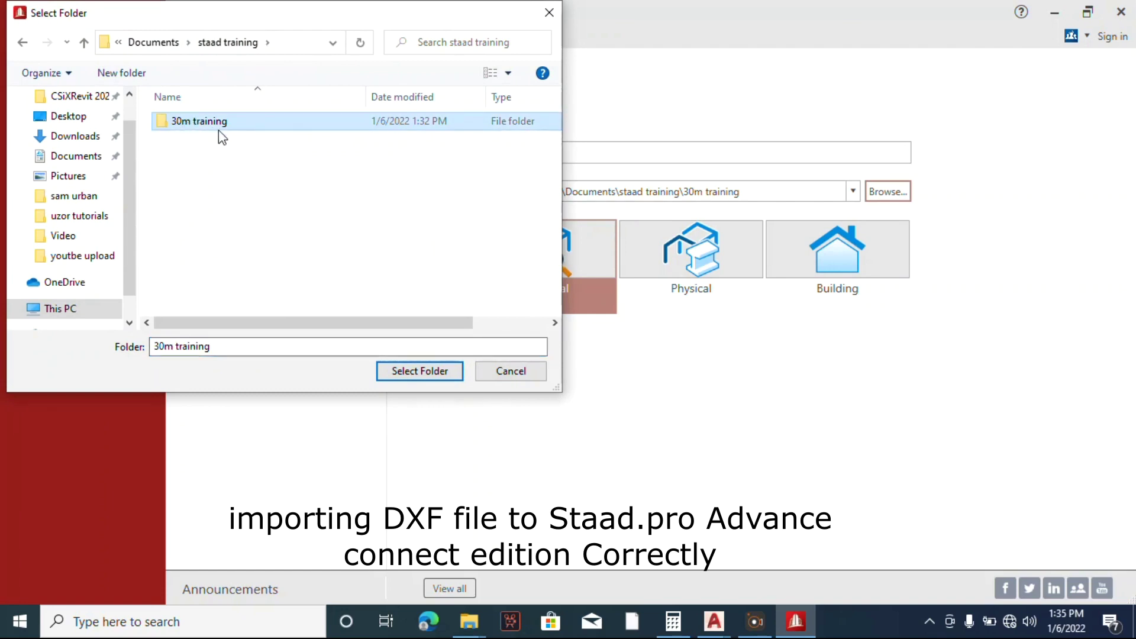
pyautogui.doubleClick(213, 127)
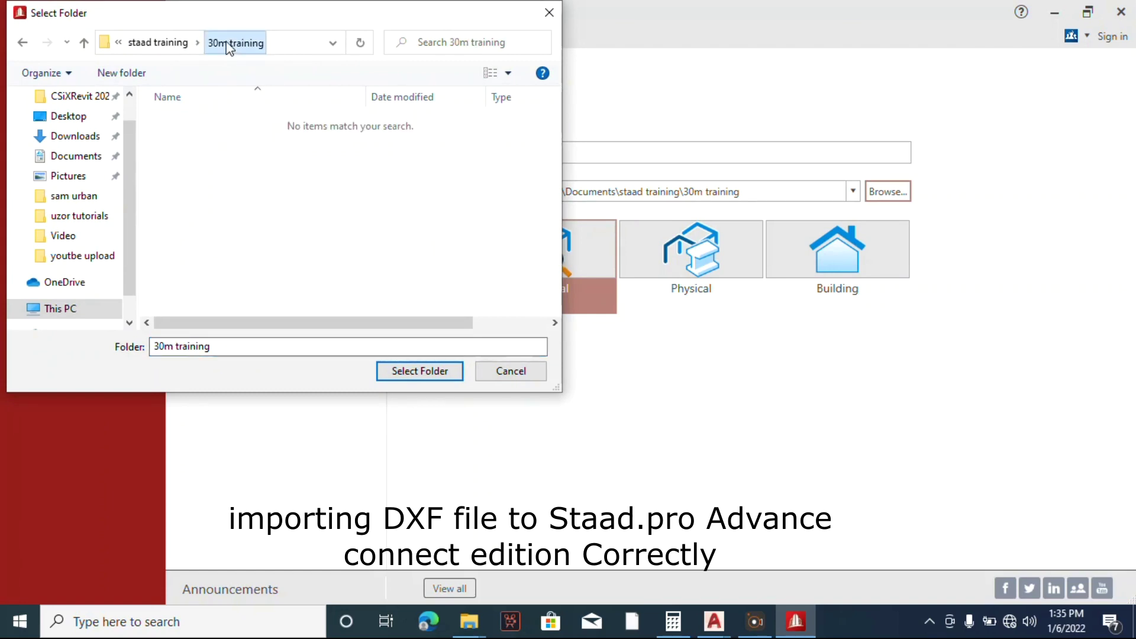
pyautogui.click(428, 371)
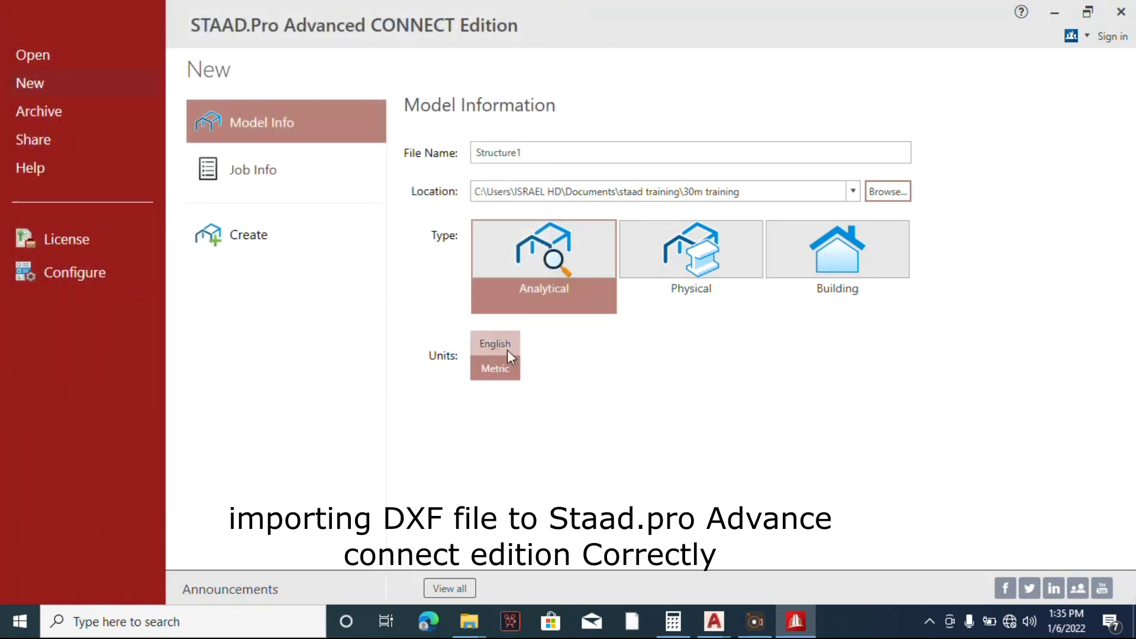
pyautogui.click(255, 237)
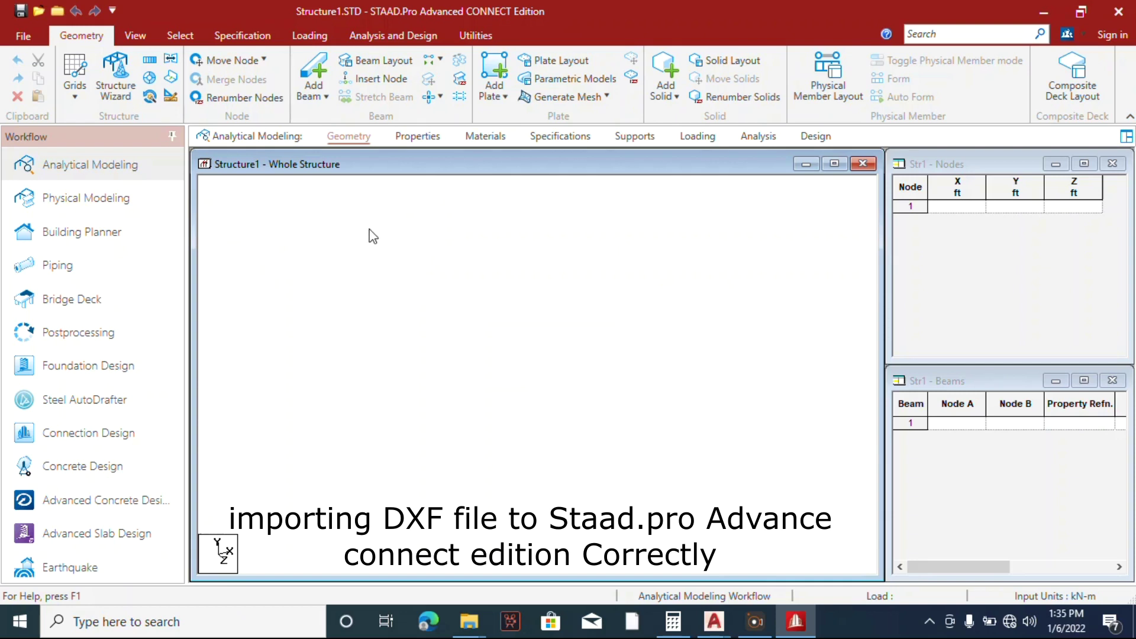
pyautogui.click(22, 38)
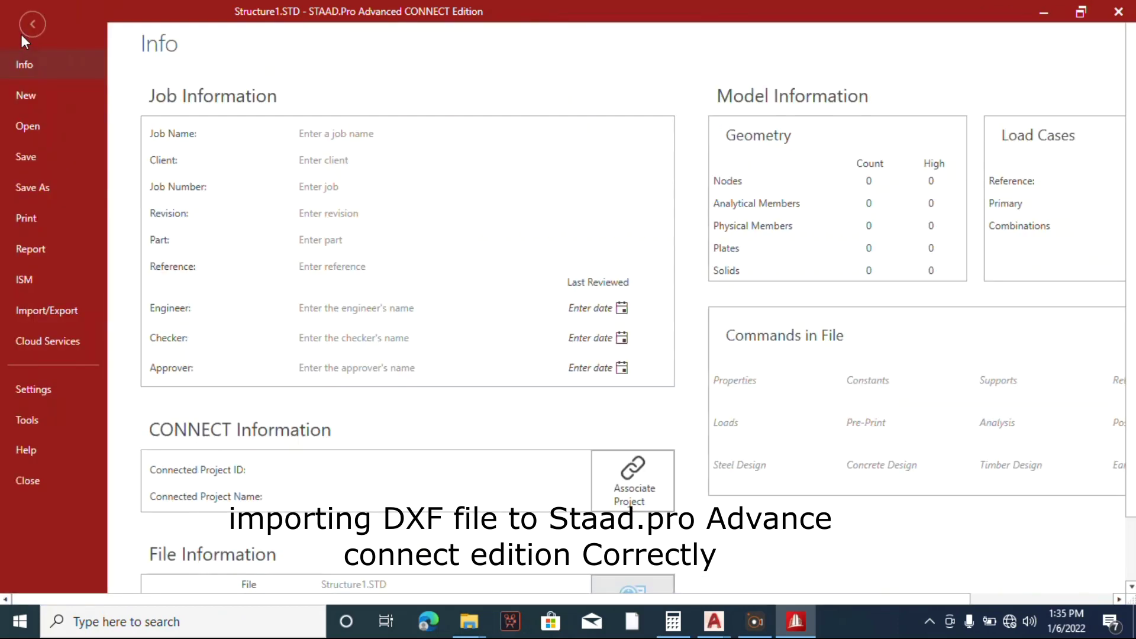
# Import export to staad.dxf with No Change orientation, Meter lengths and Newton forces
pyautogui.click(49, 310)
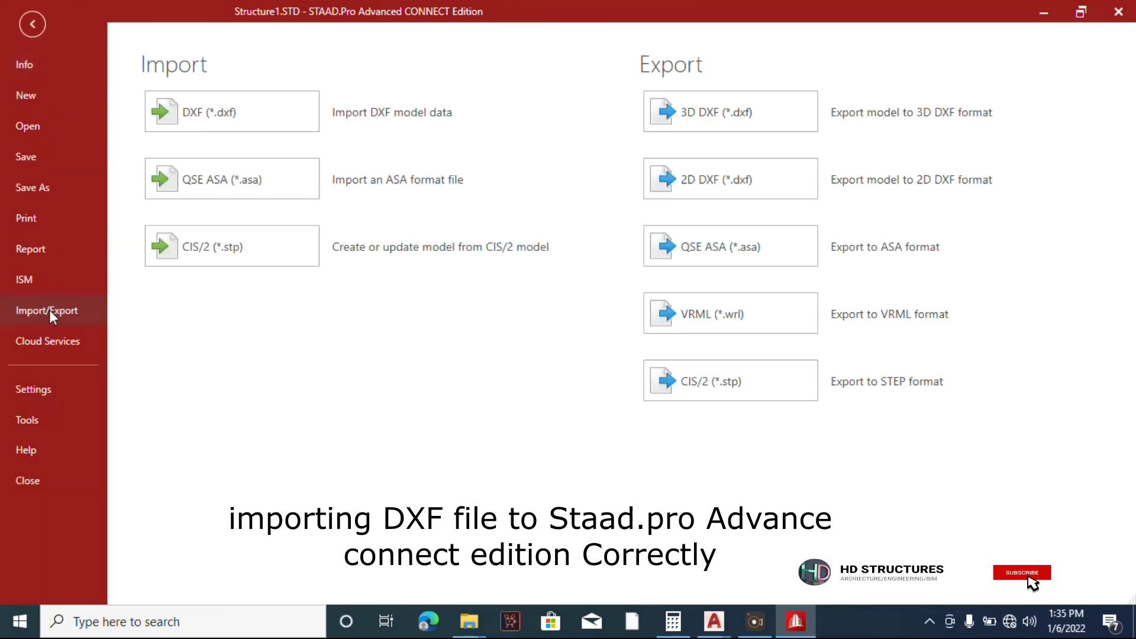
pyautogui.click(214, 137)
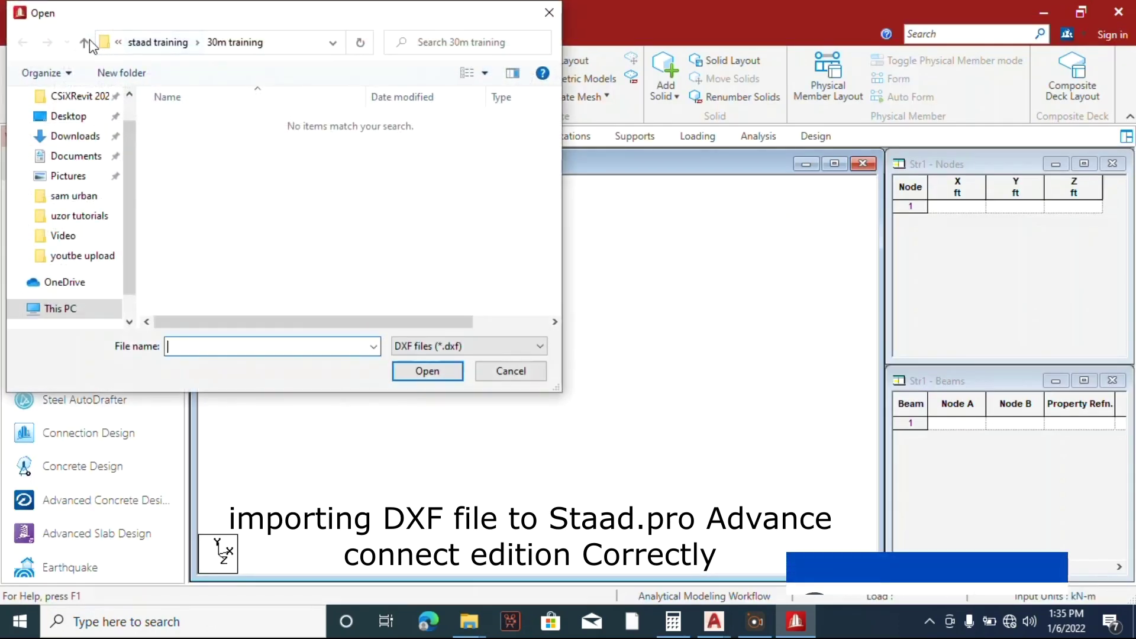
pyautogui.click(85, 42)
pyautogui.click(237, 140)
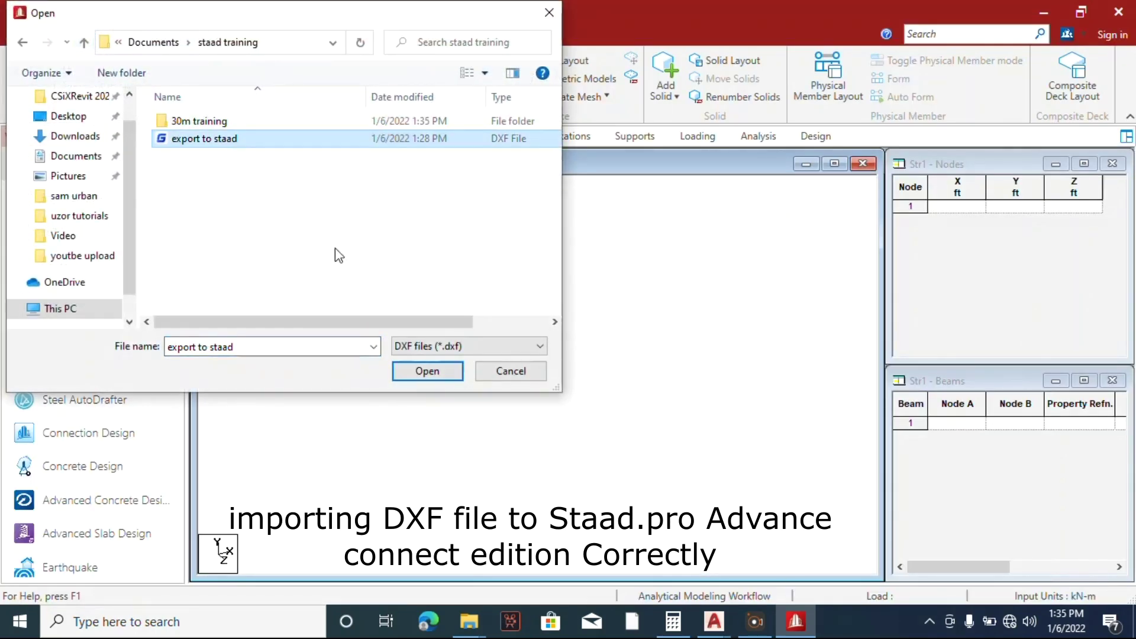
pyautogui.click(422, 372)
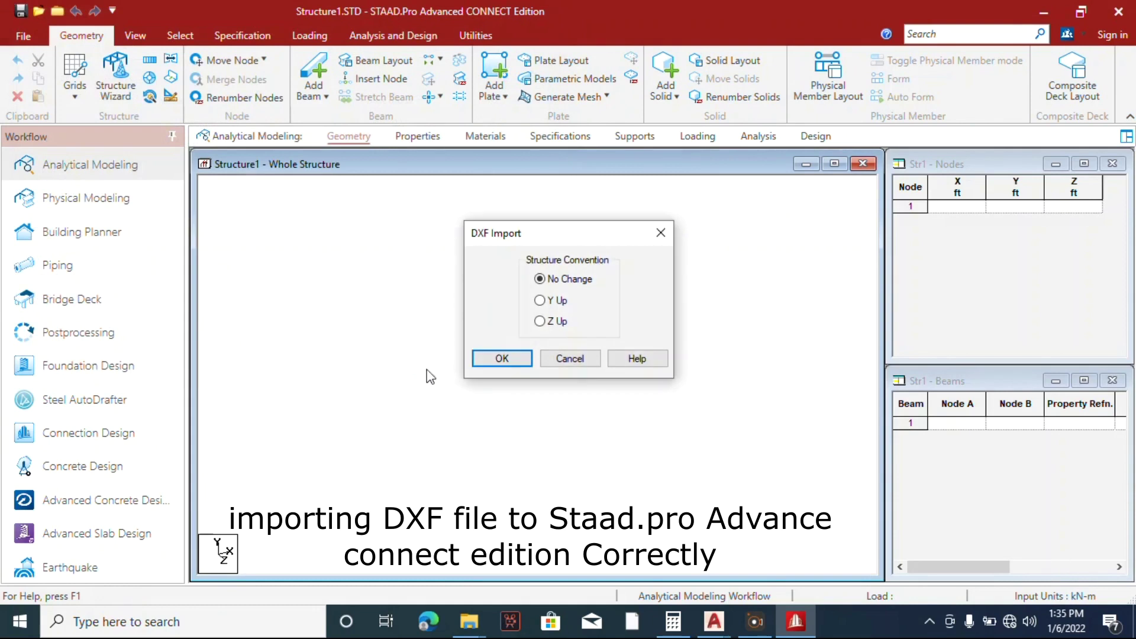
pyautogui.click(505, 358)
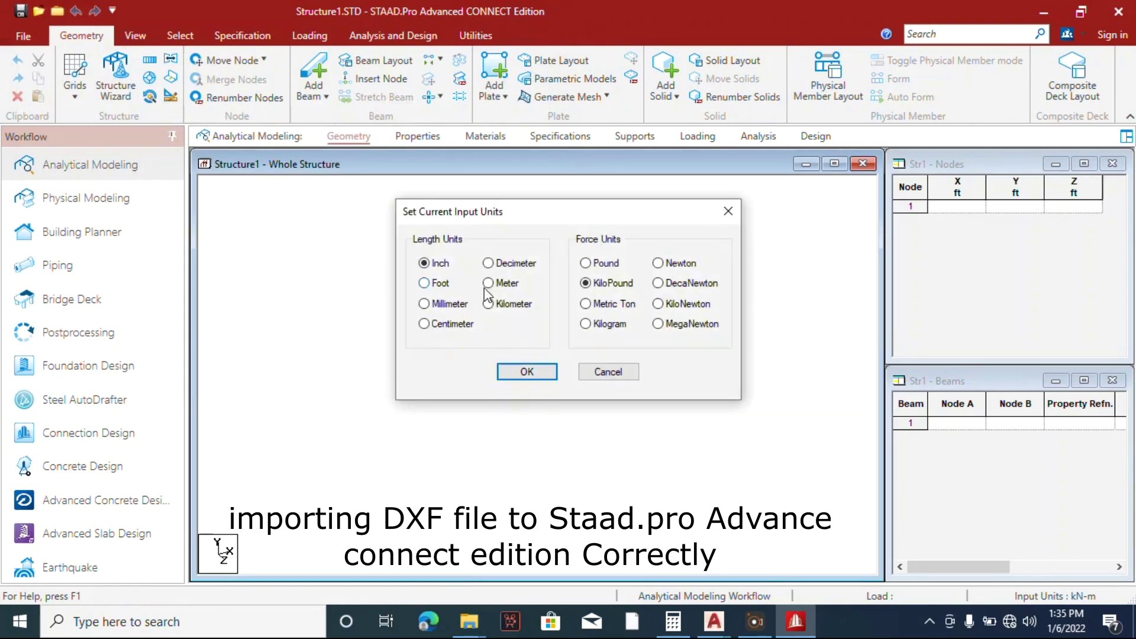
pyautogui.click(513, 286)
pyautogui.click(658, 263)
pyautogui.click(526, 372)
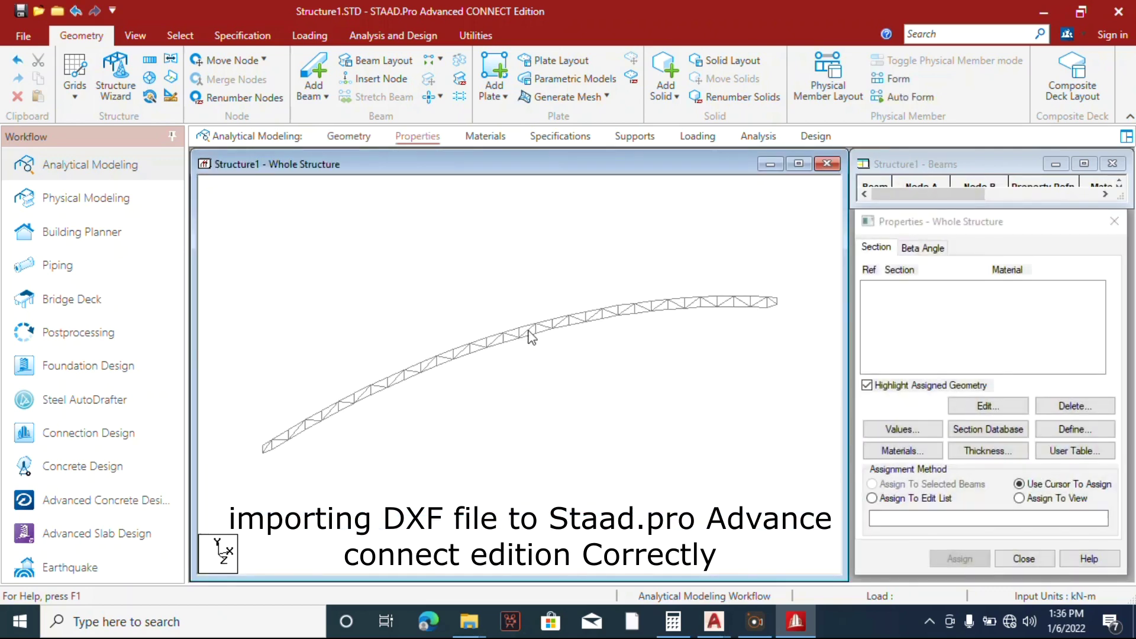
# Zoom in and out on the imported curved truss in the Whole Structure view
pyautogui.scroll(4, 531, 335)
pyautogui.scroll(-3, 549, 280)
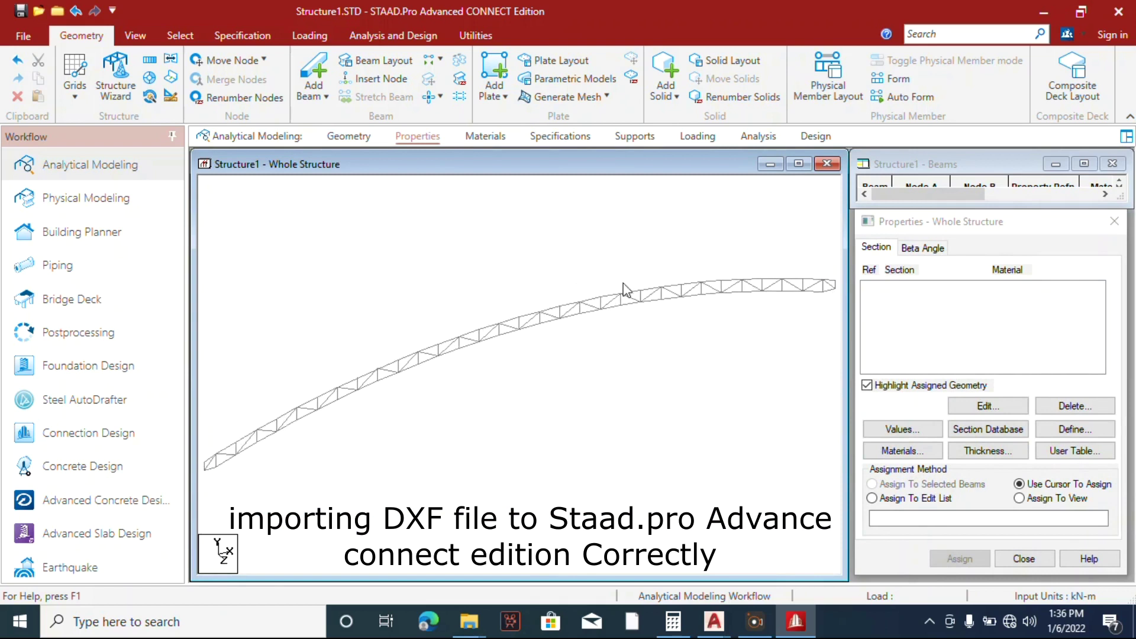
pyautogui.scroll(-1, 756, 343)
pyautogui.scroll(1, 689, 307)
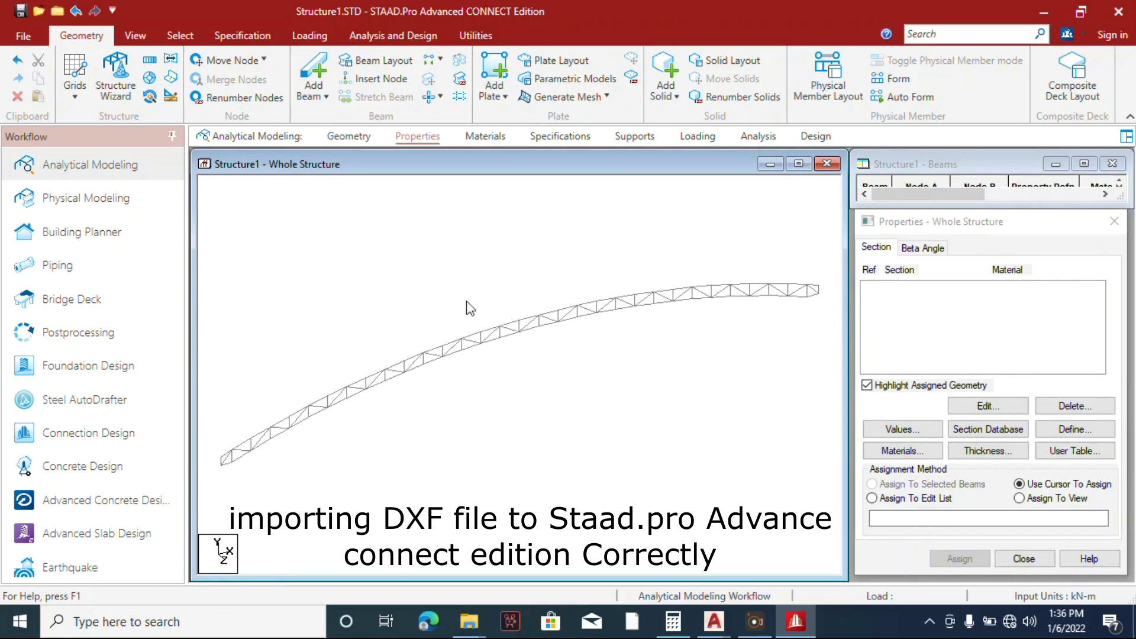
pyautogui.scroll(2, 787, 299)
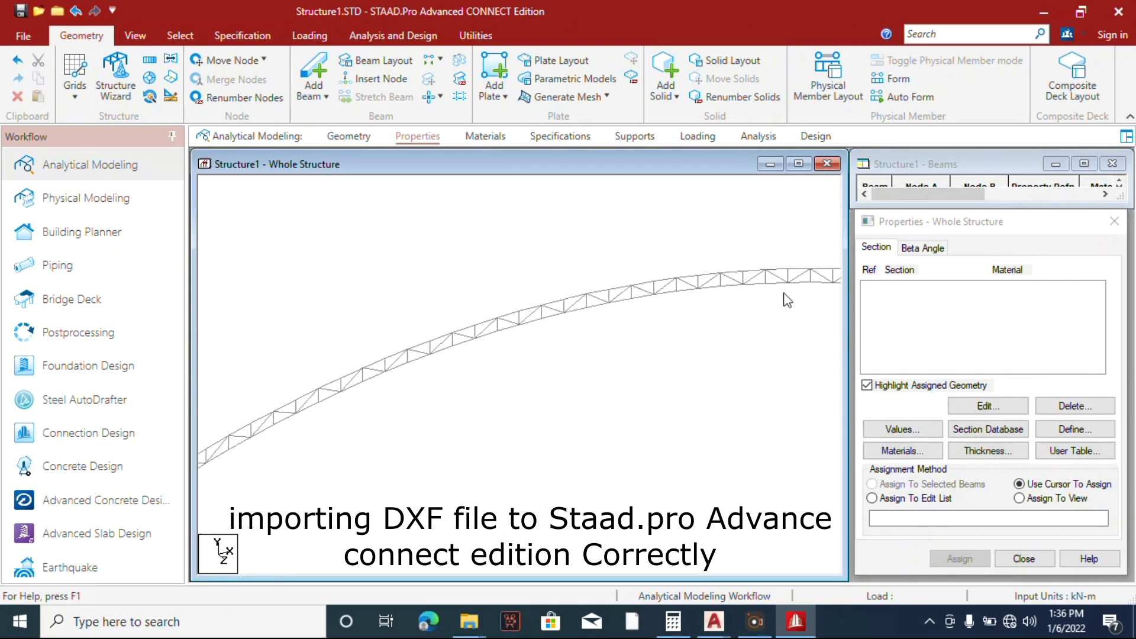
pyautogui.scroll(-2, 414, 255)
pyautogui.scroll(-1, 362, 273)
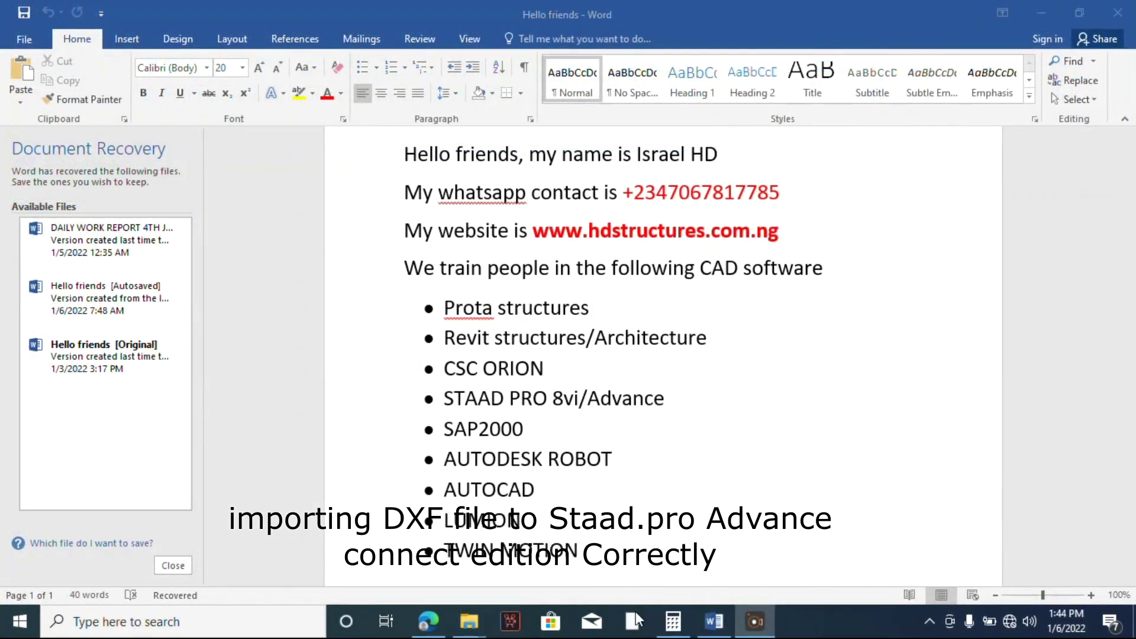
# Switch to the Hello friends Word document and scroll through its CAD training list
pyautogui.click(715, 622)
pyautogui.scroll(2, 568, 321)
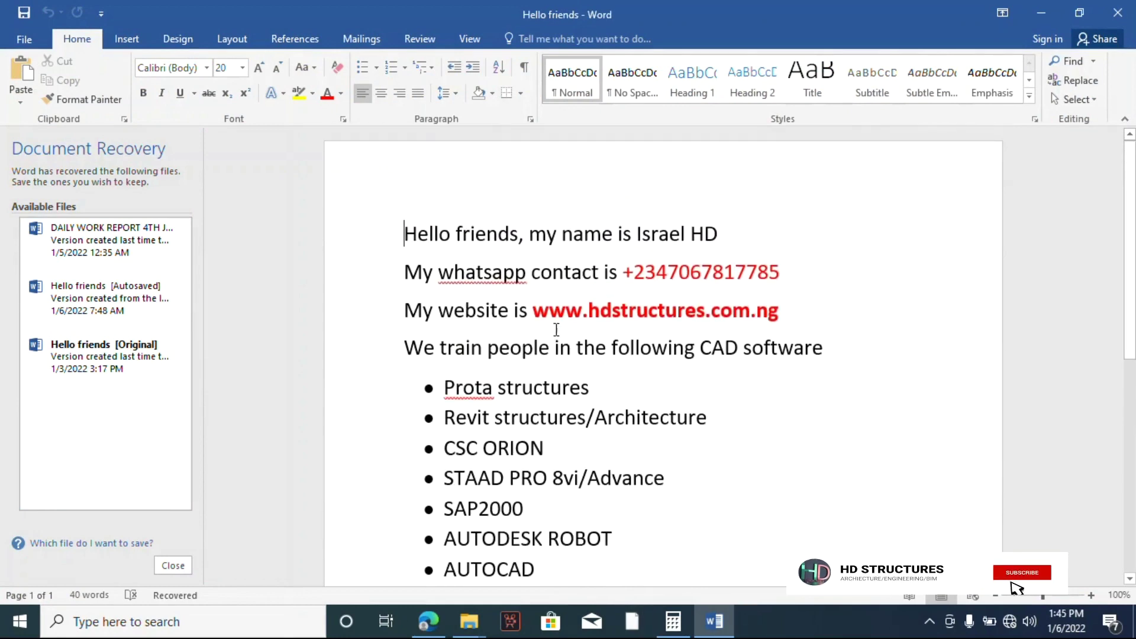
pyautogui.scroll(-1, 557, 330)
pyautogui.scroll(-1, 453, 337)
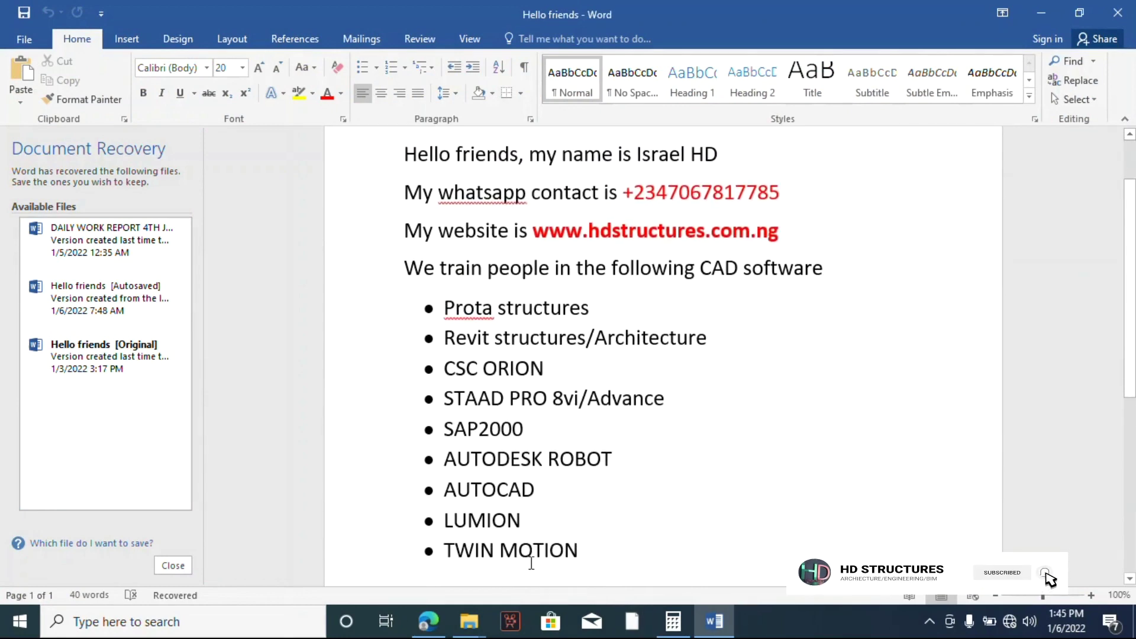
pyautogui.scroll(2, 674, 284)
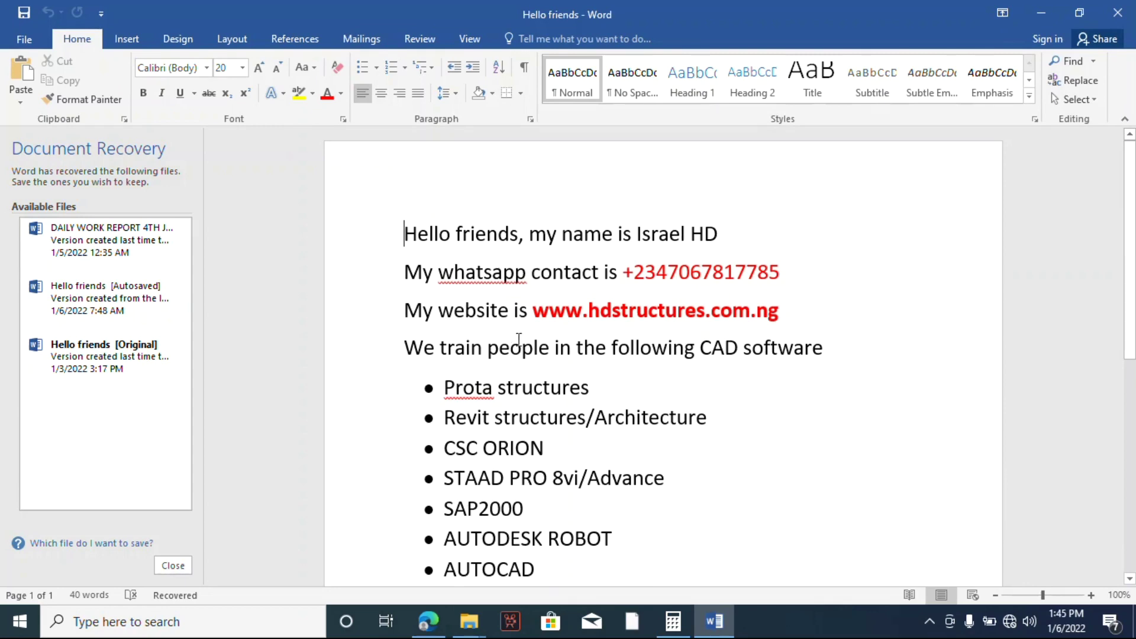
pyautogui.scroll(-3, 518, 339)
pyautogui.click(428, 622)
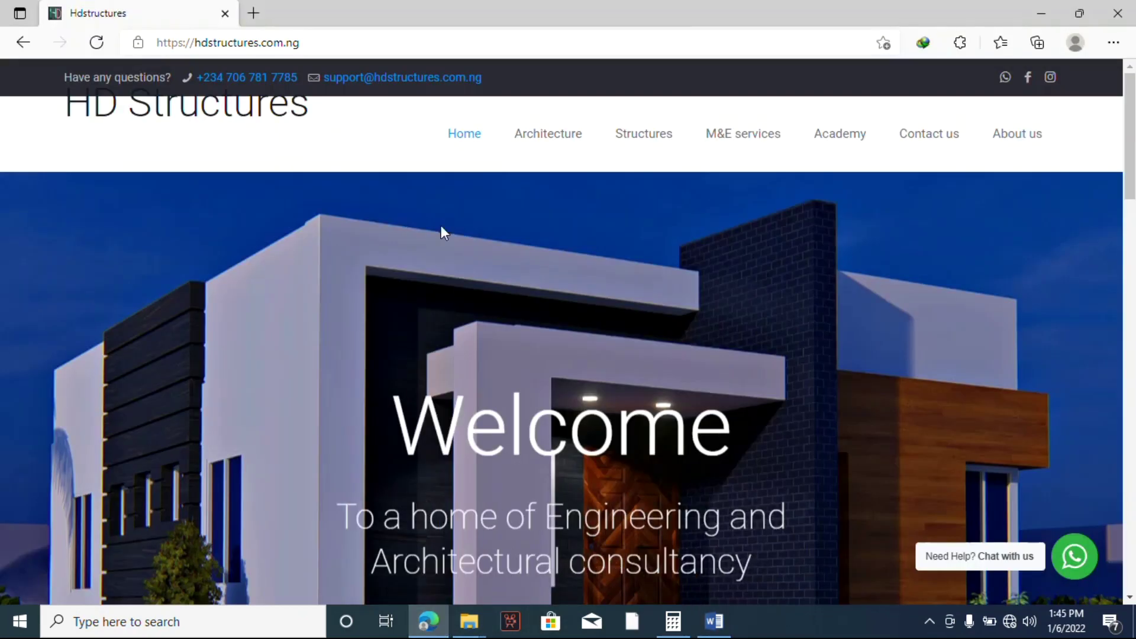
pyautogui.moveTo(522, 142)
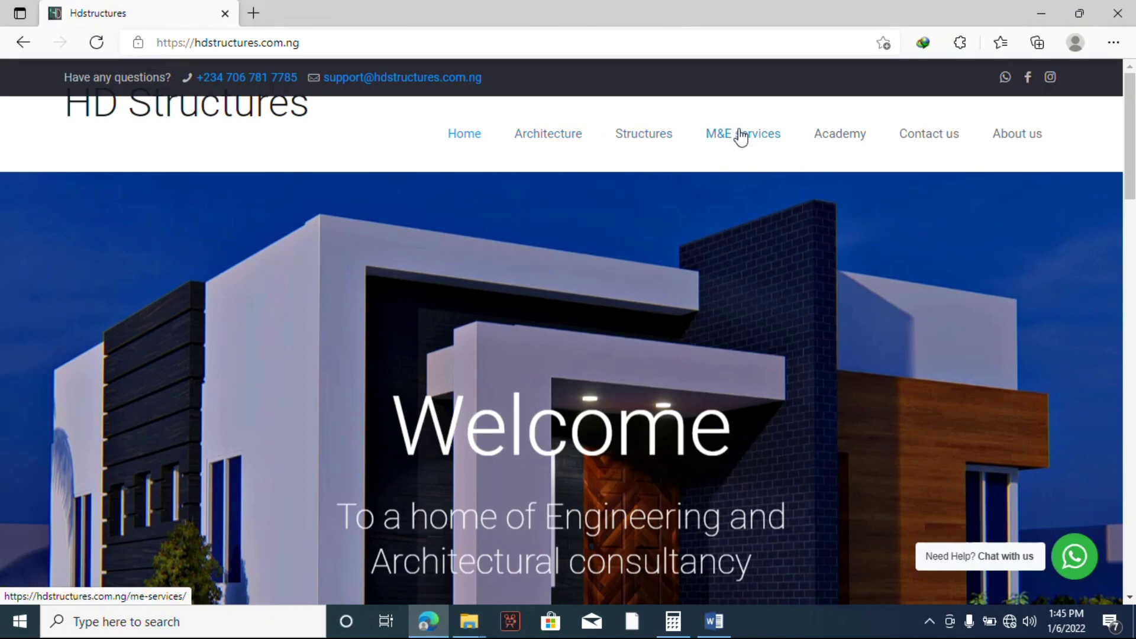
pyautogui.moveTo(833, 144)
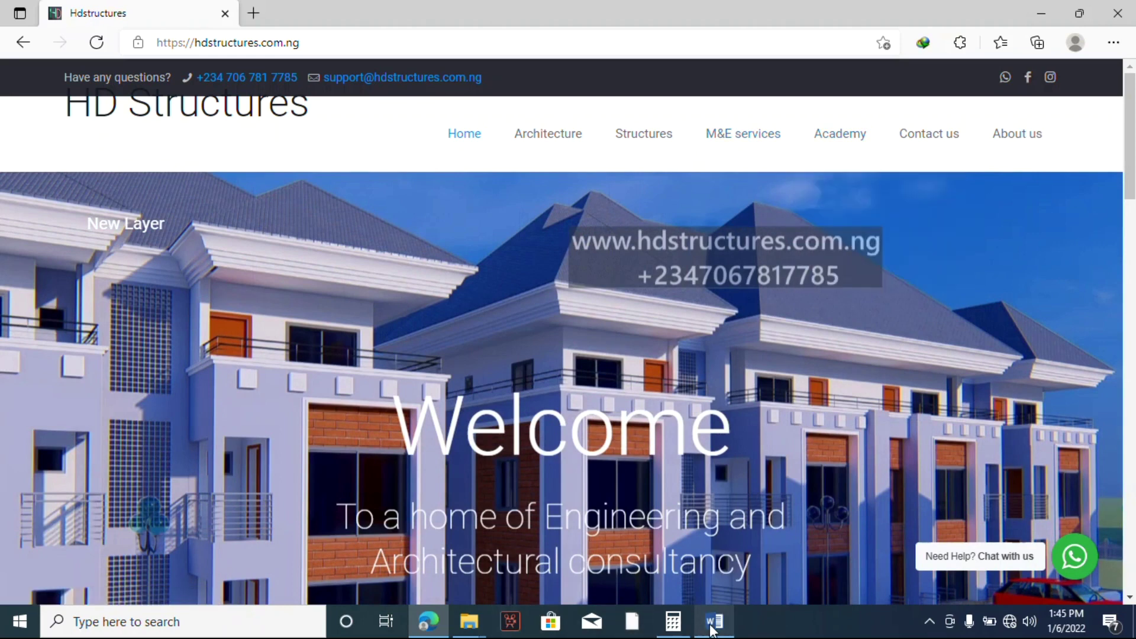
# Return to the Hello friends Word document from the taskbar preview
pyautogui.moveTo(713, 626)
pyautogui.click(717, 568)
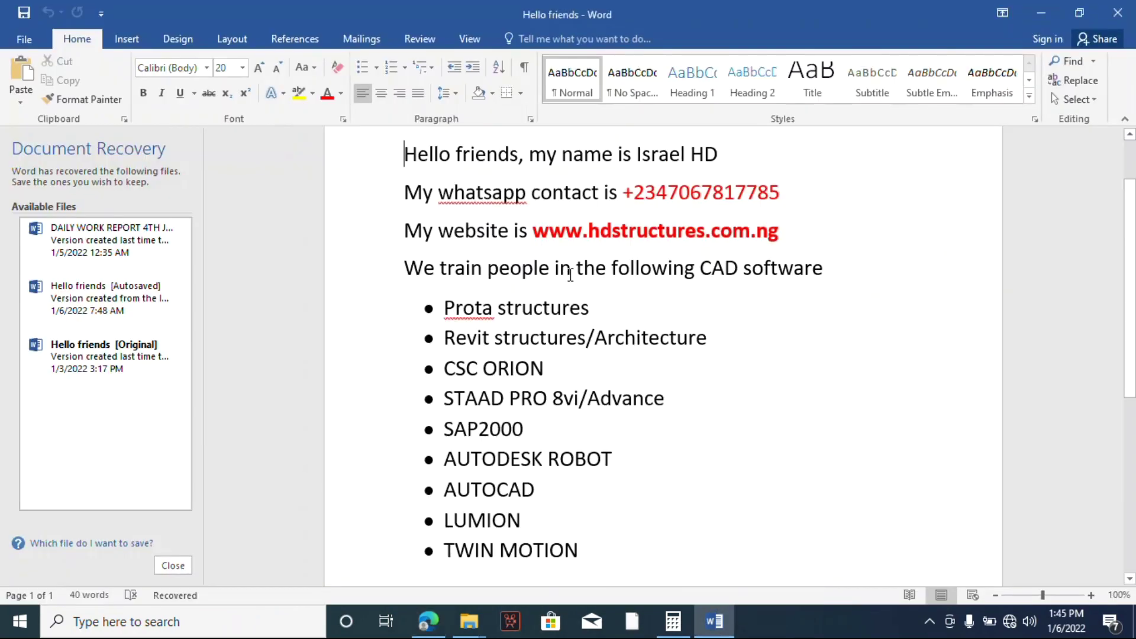